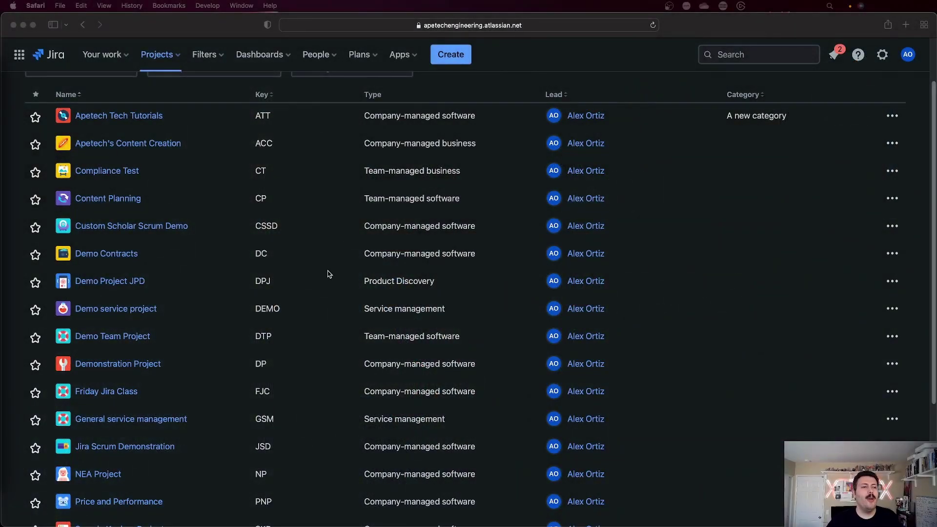
scroll(394, 293, up, 3)
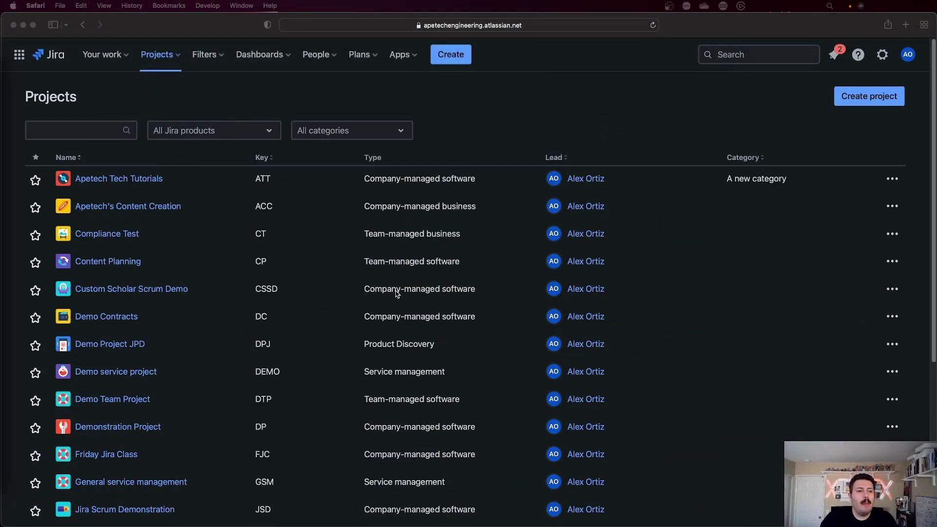
scroll(397, 294, down, 1)
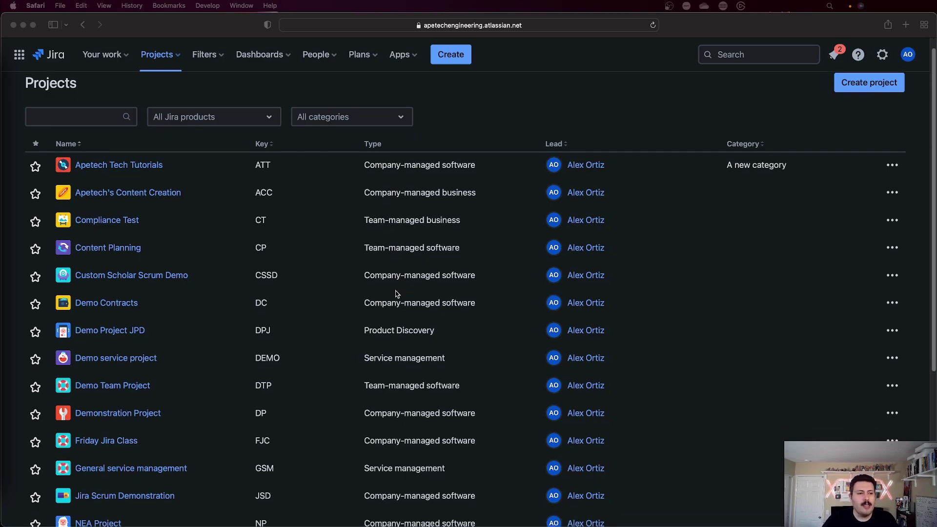
Open the Apetech Tech Tutorials ATT Sprint 3 board, showing four To Do issues and one In Progress
click(132, 168)
click(133, 168)
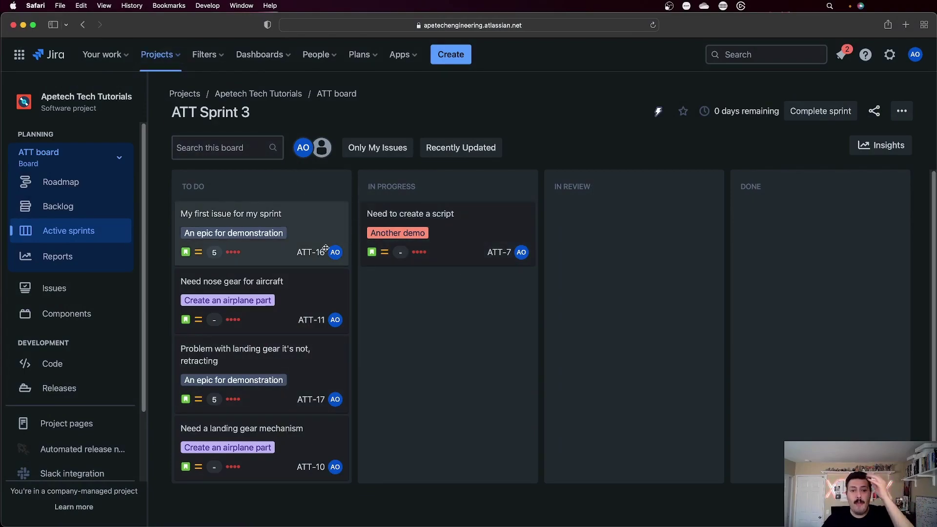
Visit the Thanksgiving Dinner TURKEY board, then the Sample Kanban Project board
click(157, 54)
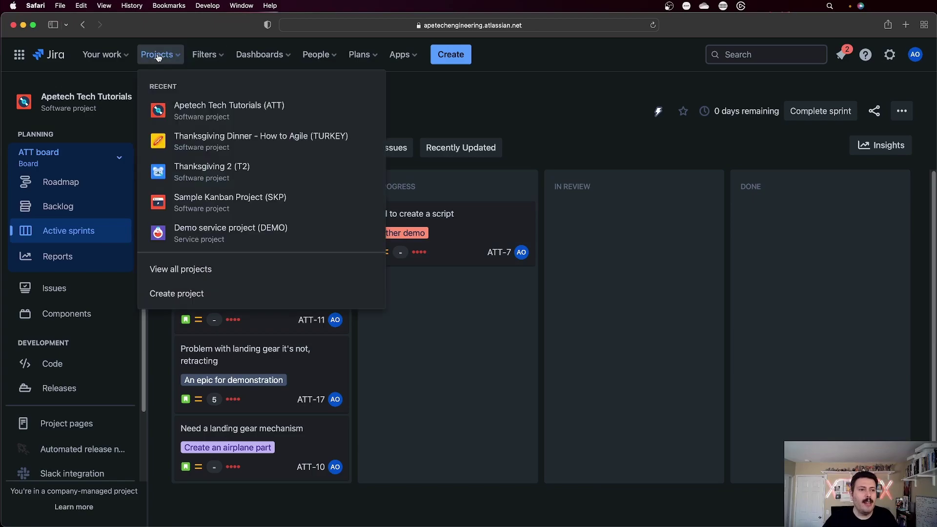
click(202, 146)
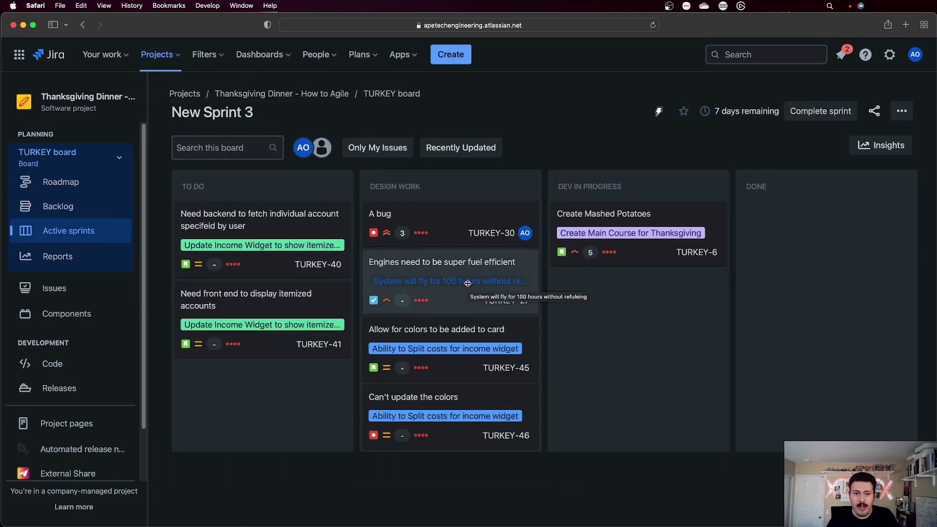
click(157, 55)
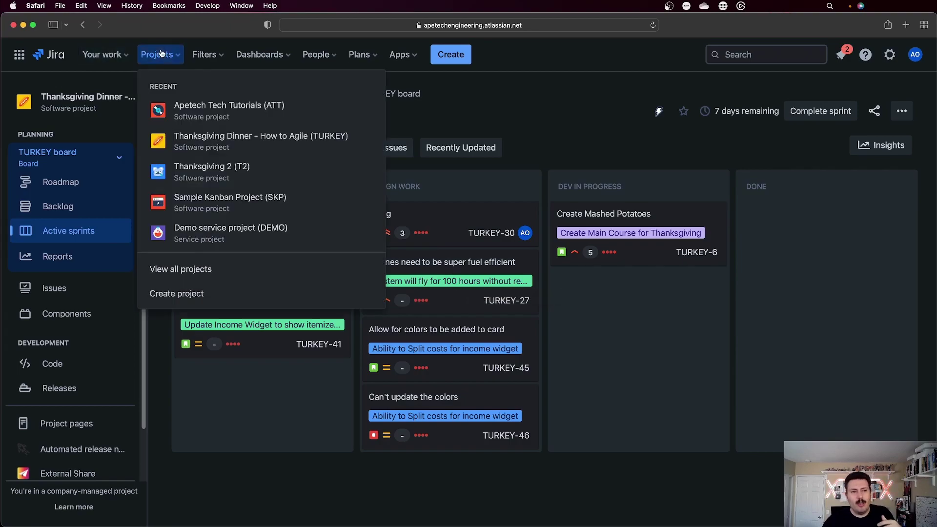
click(226, 200)
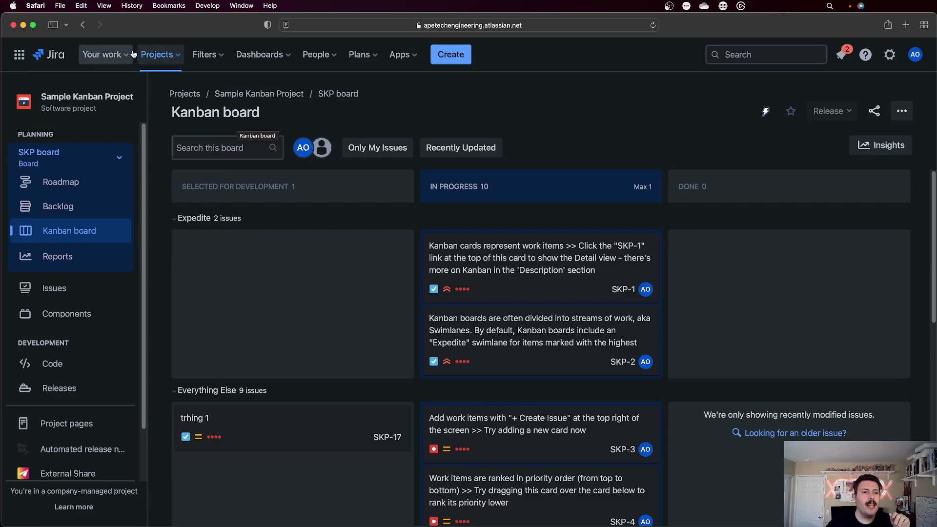
Switch to the Thanksgiving 2 Ham board and view its roadmap
click(158, 55)
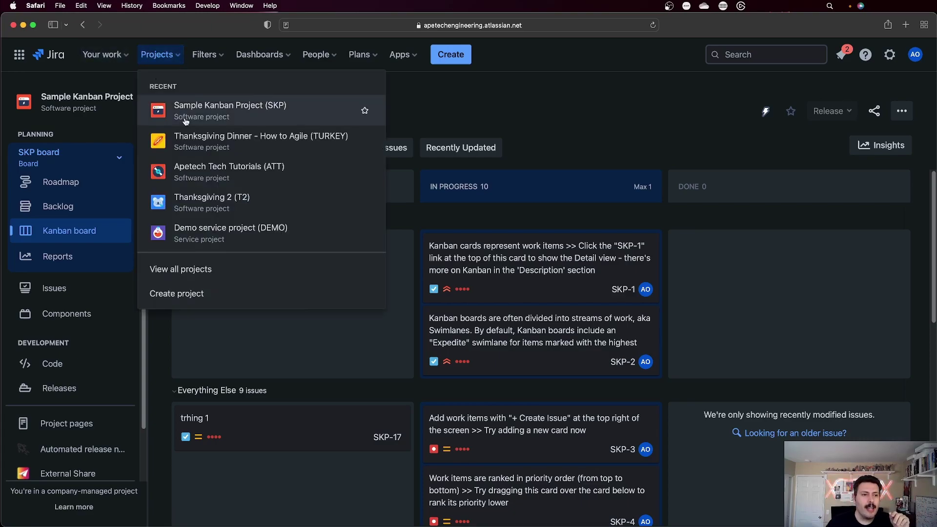
click(221, 205)
click(98, 188)
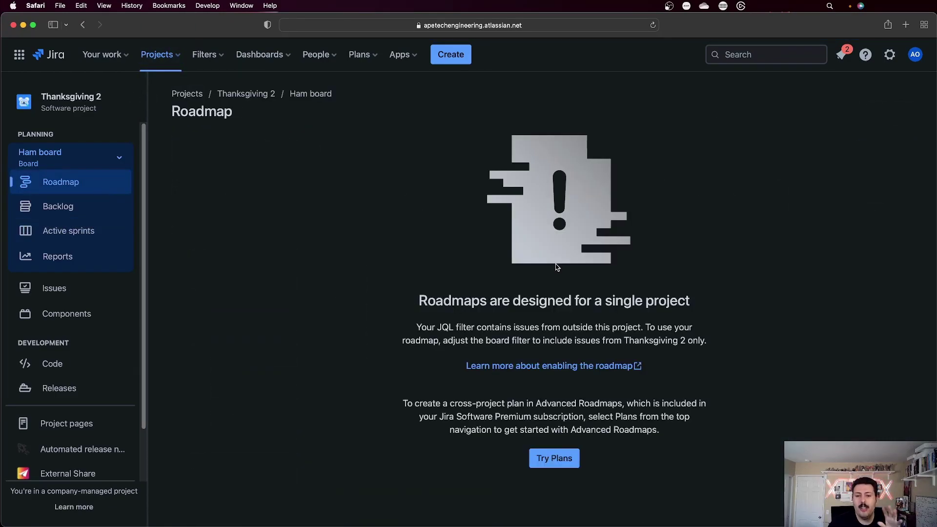
Open the Ham board's settings and review its saved filter, New Filter for Thanksgiving
click(890, 54)
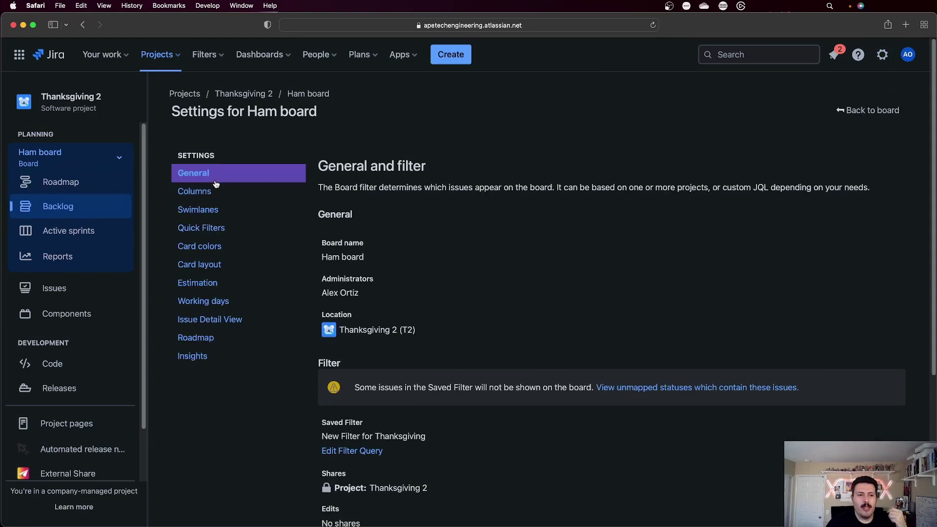
scroll(484, 291, down, 5)
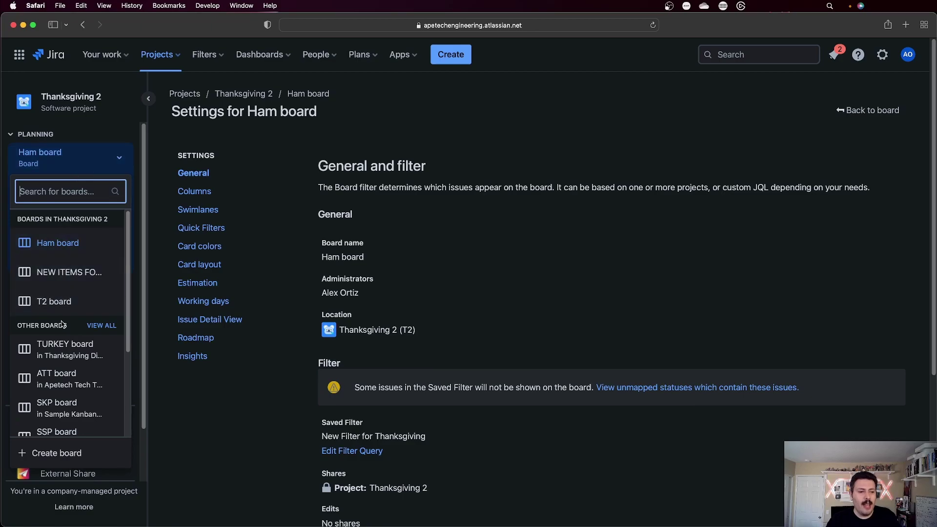
Start creating a new board, then cancel without making one
scroll(55, 381, down, 2)
click(52, 454)
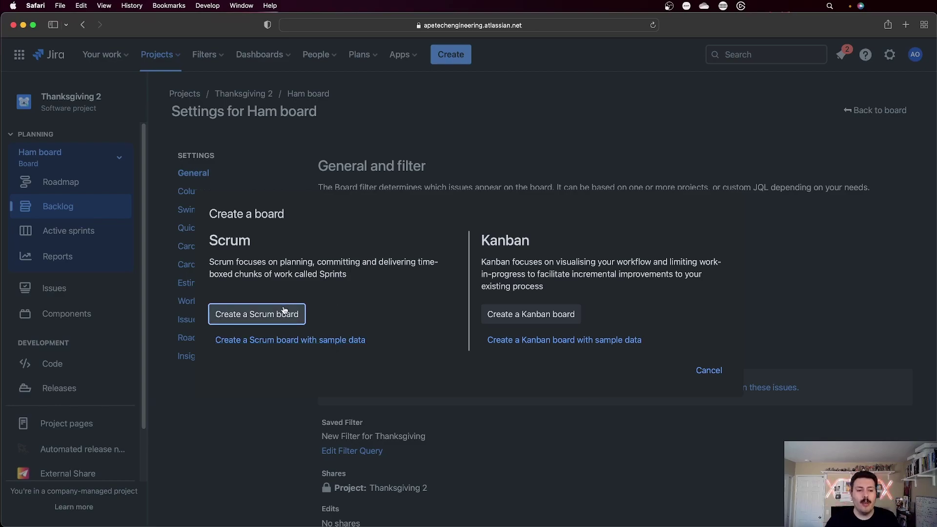
click(707, 370)
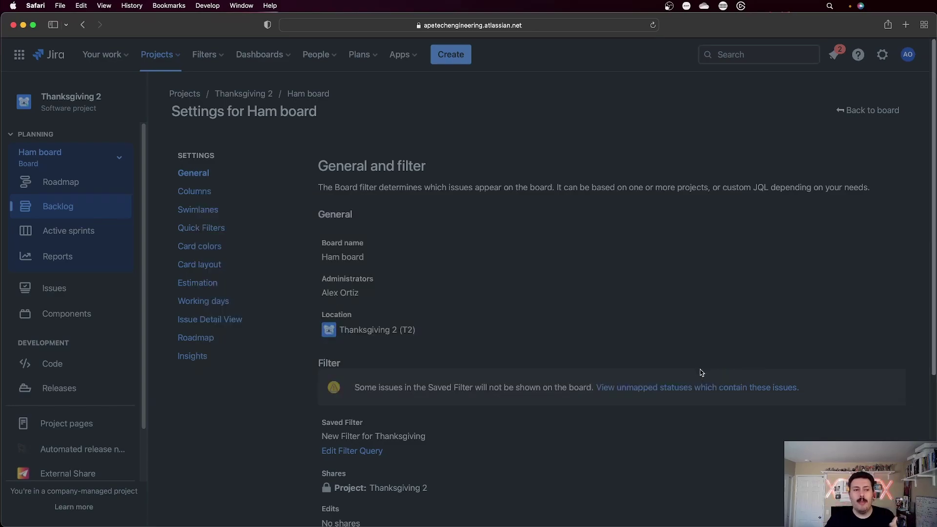
Switch to the NEW ITEMS FOR REVIEW board, then to the T2 board
click(78, 160)
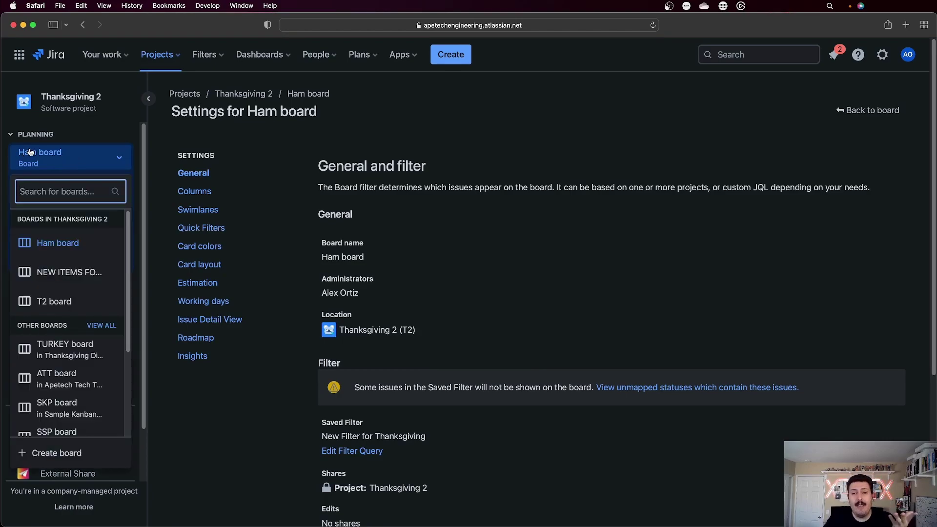
click(66, 280)
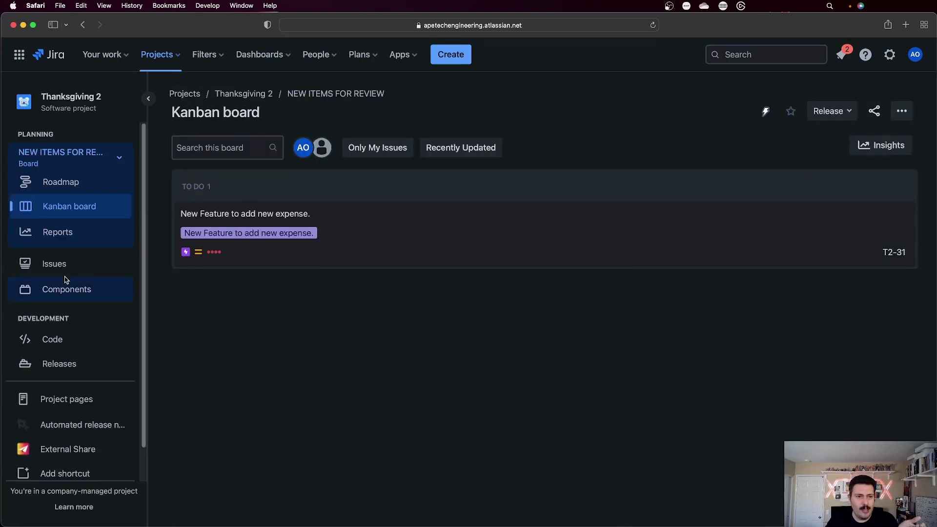
click(58, 156)
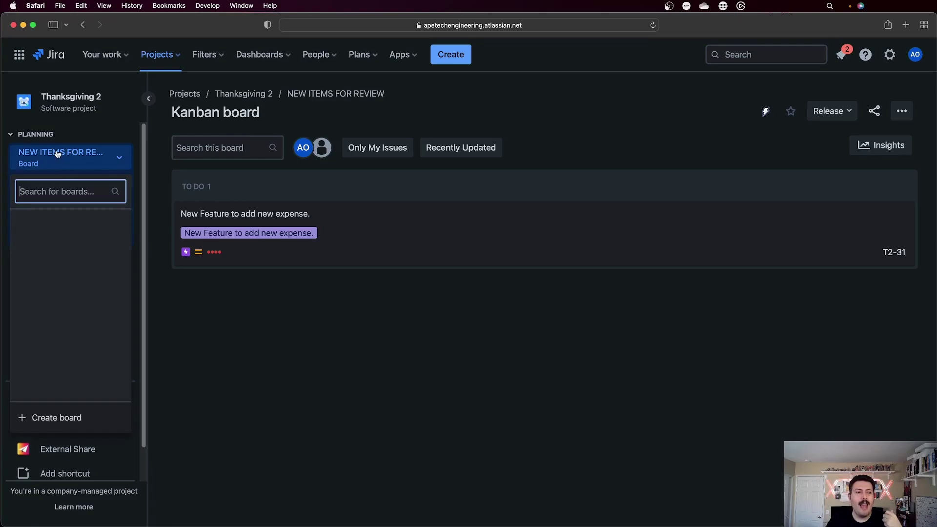
click(57, 303)
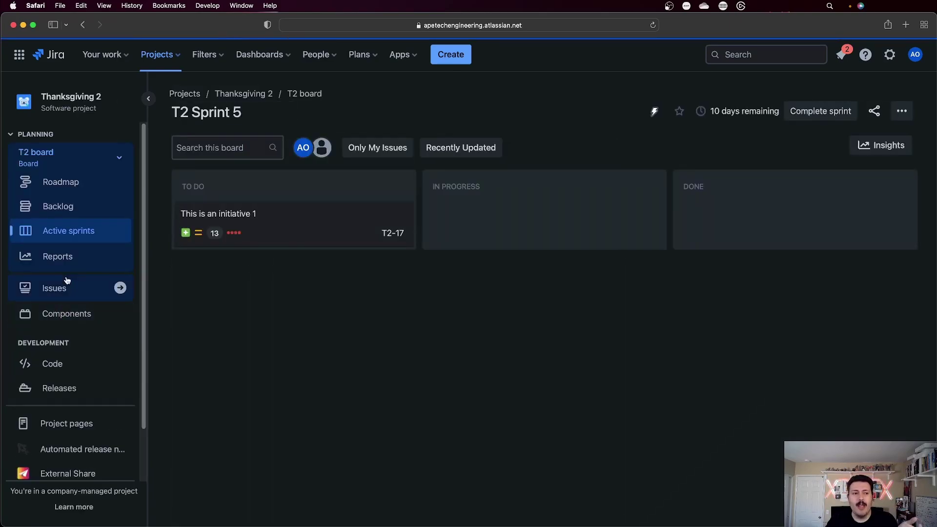
Open the T2 board's settings from the board switcher
click(55, 153)
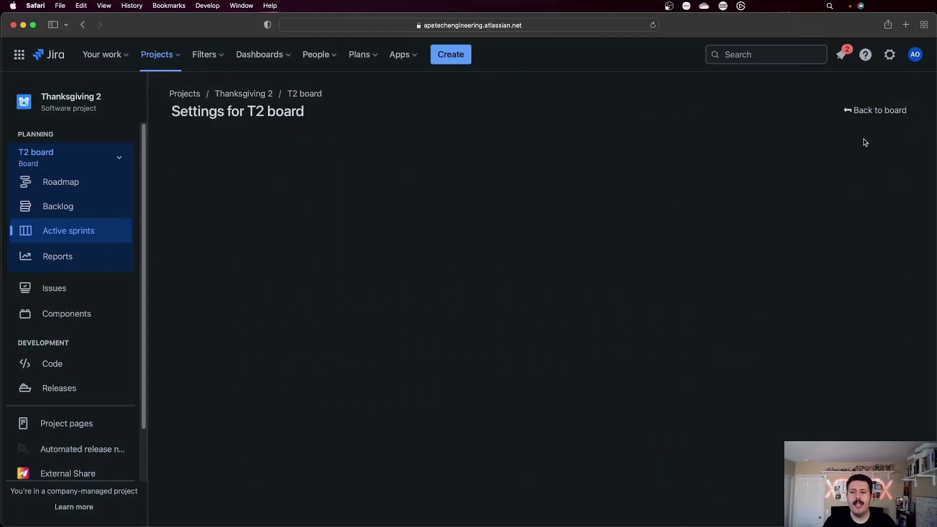
Edit the Filter for T2 board to Favorite dessert = Cake and save it
scroll(436, 314, down, 3)
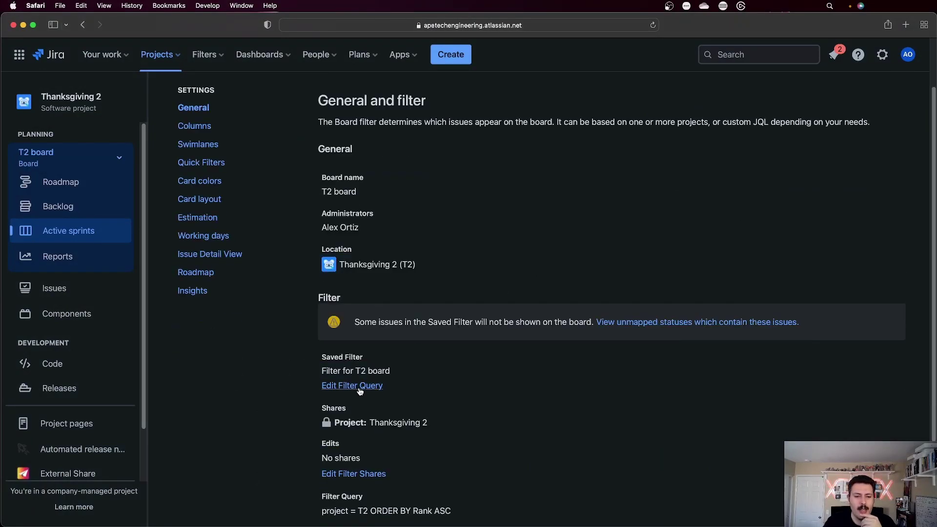
click(373, 386)
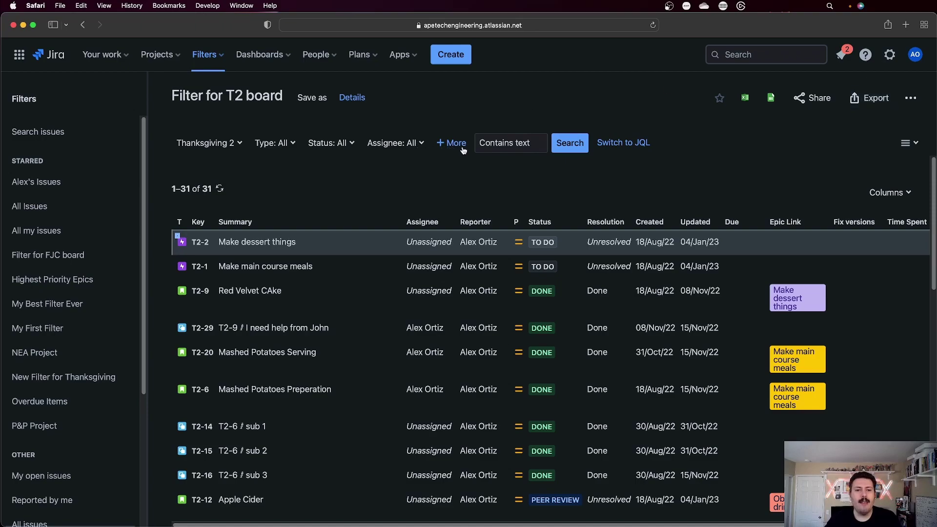
click(463, 150)
scroll(468, 250, down, 10)
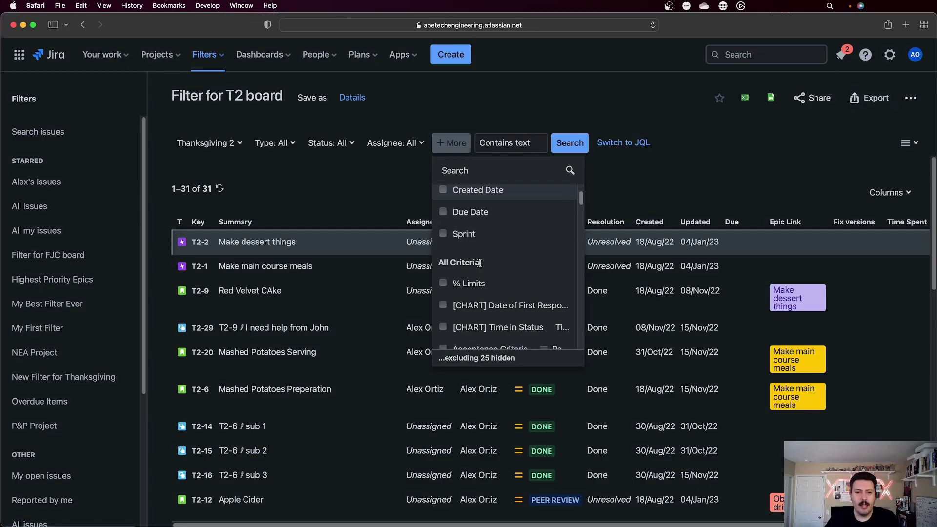
click(468, 246)
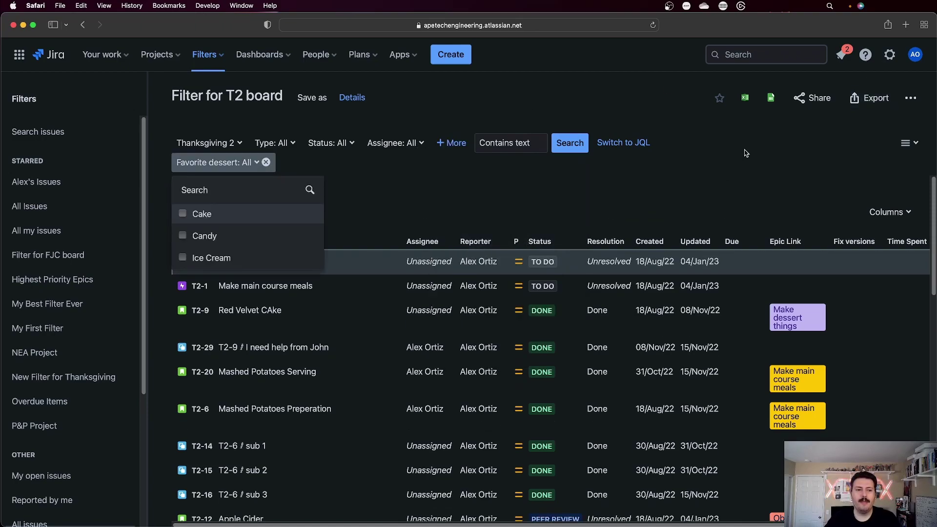
click(358, 190)
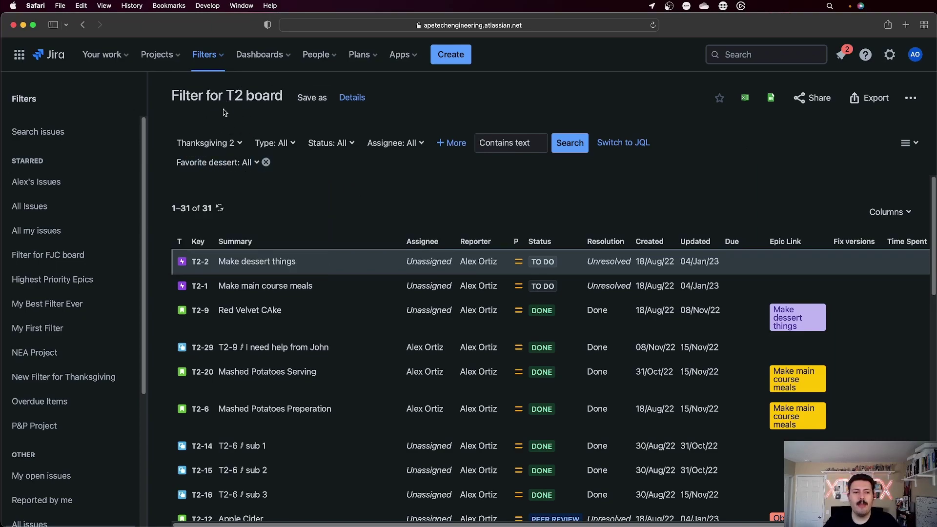
click(229, 162)
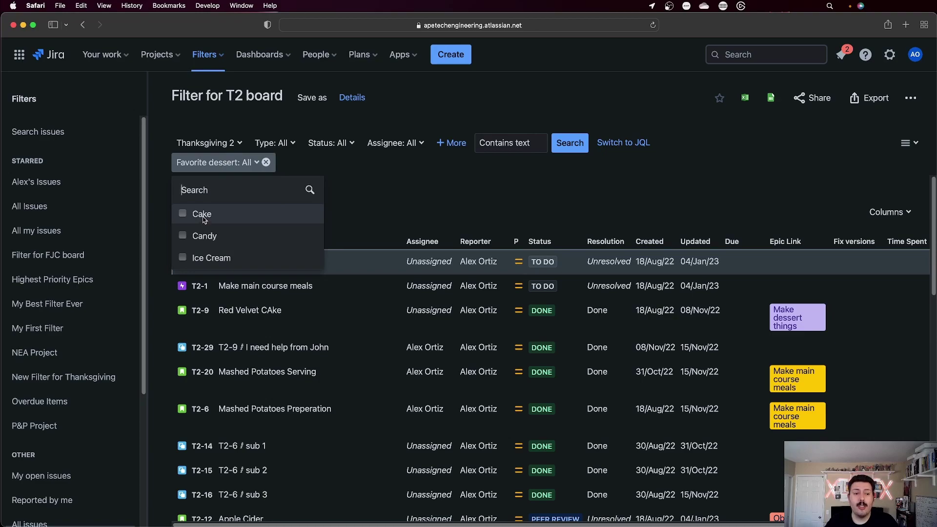
click(535, 183)
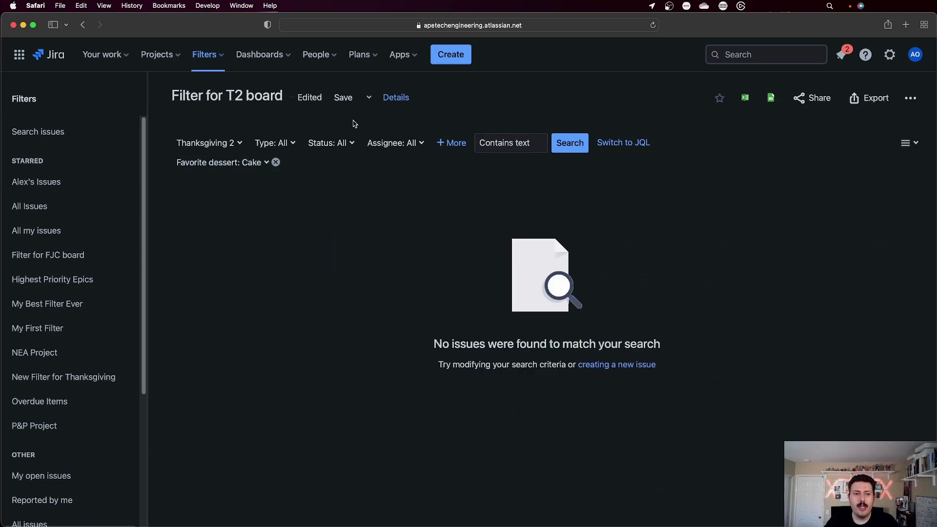
click(334, 99)
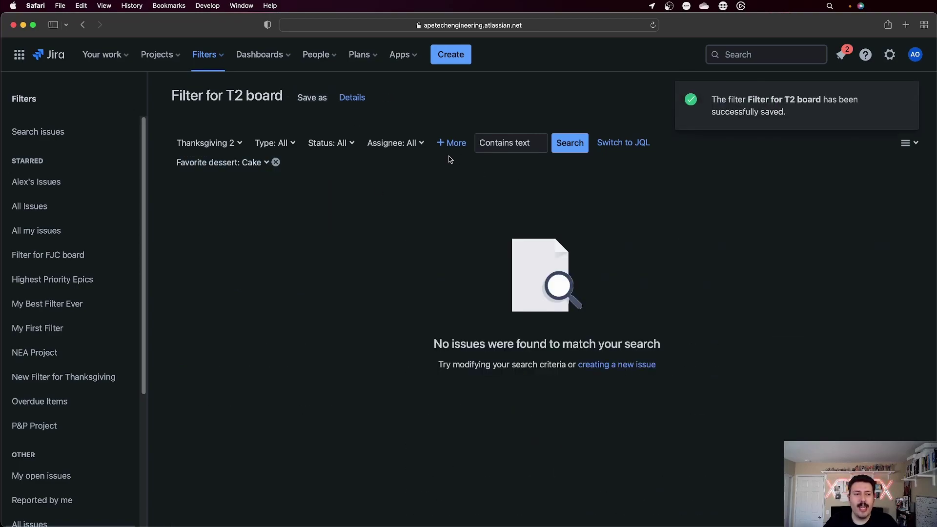
Return to the Thanksgiving 2 project and show the T2 board's Backlog
click(159, 54)
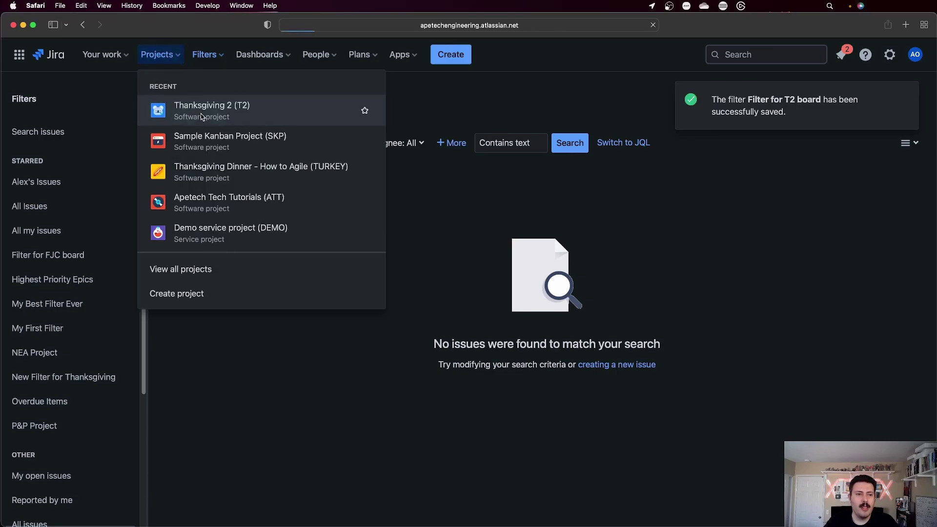
key(Return)
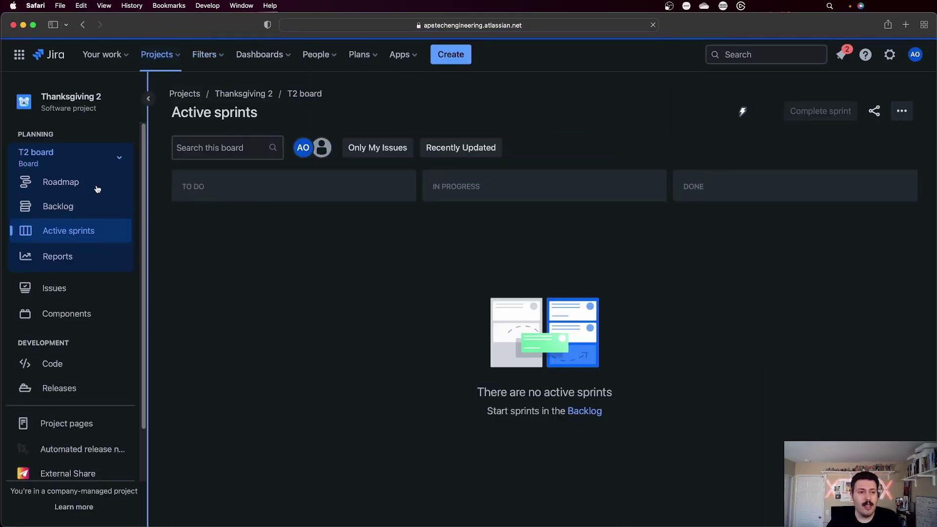
click(58, 206)
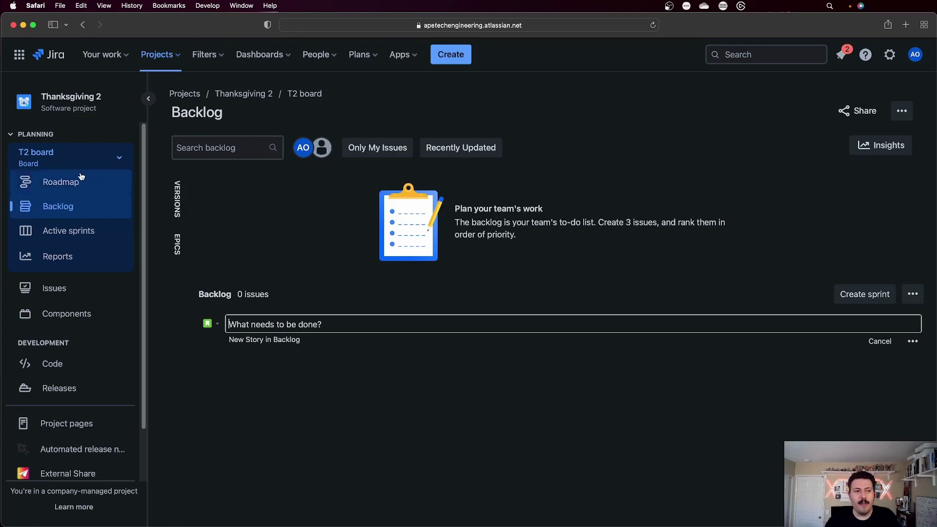
Rename the T2 board to 'Cake Board' in its settings and return to the board
click(901, 111)
click(883, 134)
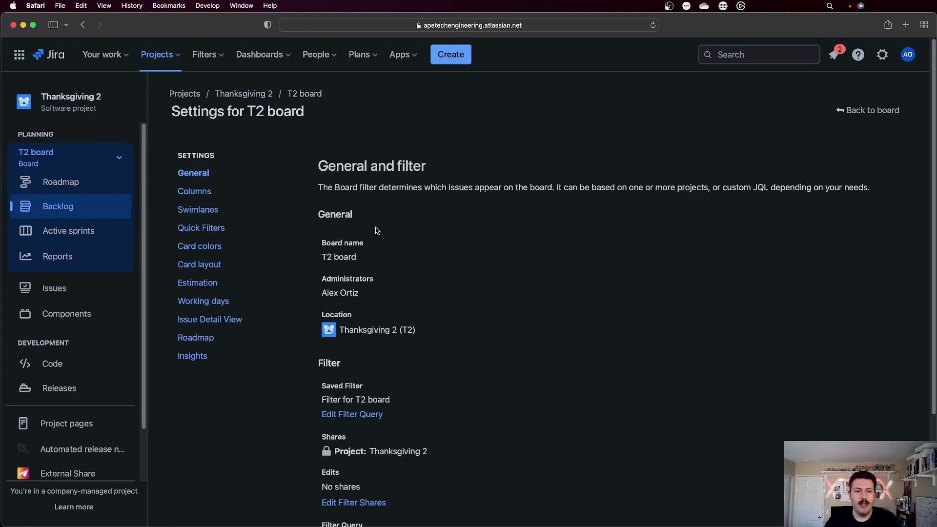
click(367, 263)
text(Cake B)
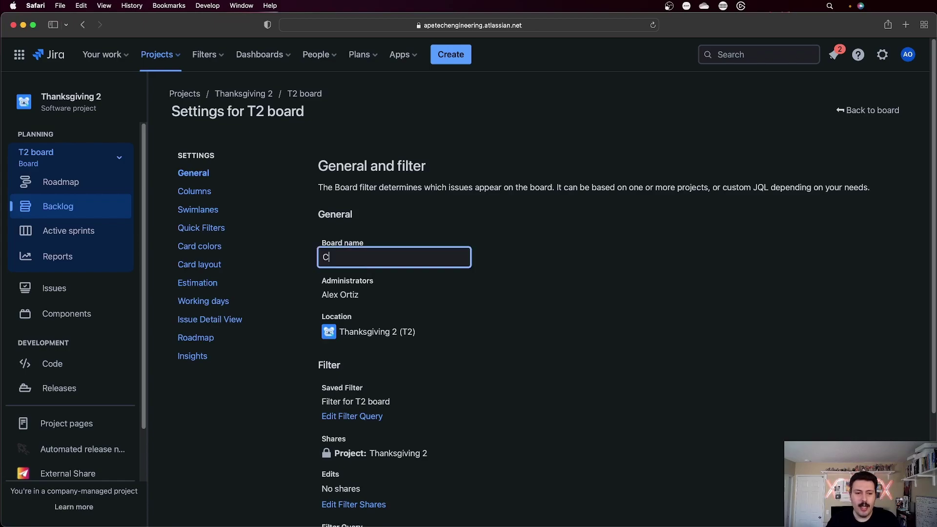
scroll(396, 287, down, 3)
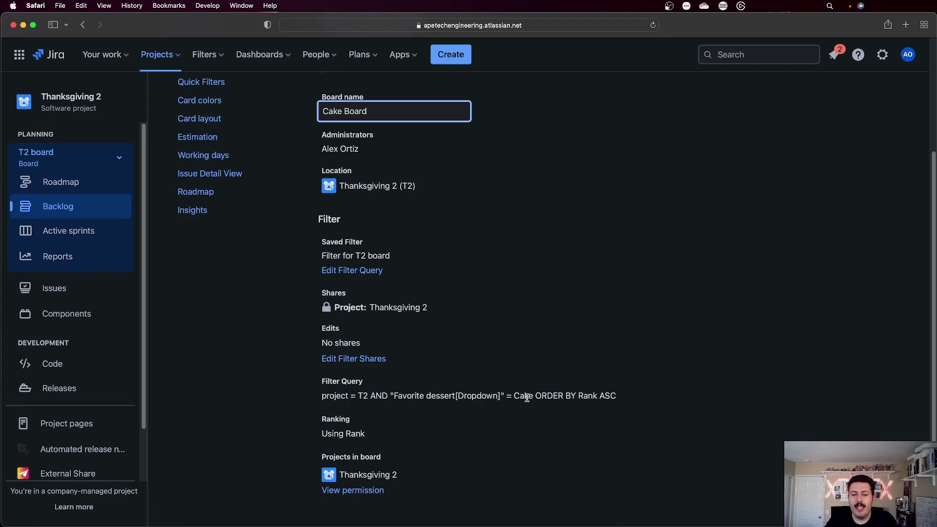
scroll(848, 264, up, 3)
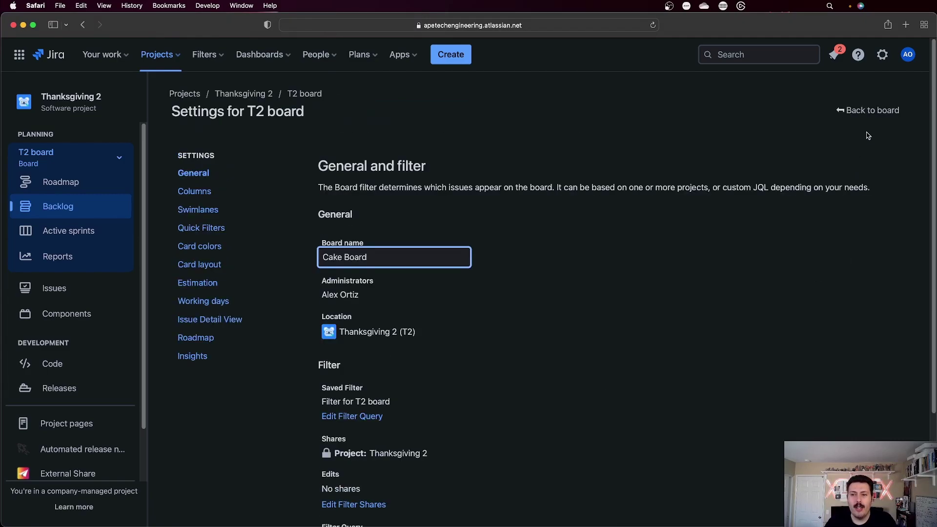
click(884, 116)
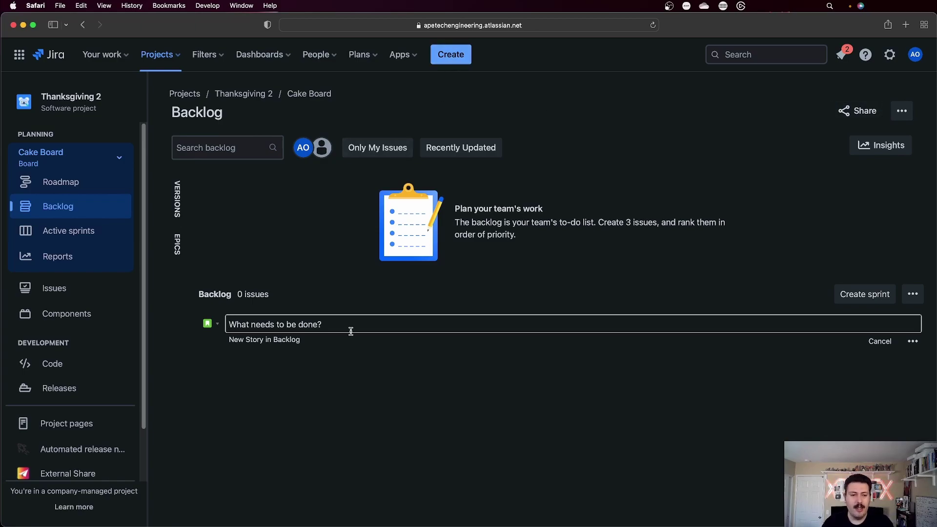
Create the story 'This is my three leches' in the backlog and open T2-32
text(This is my)
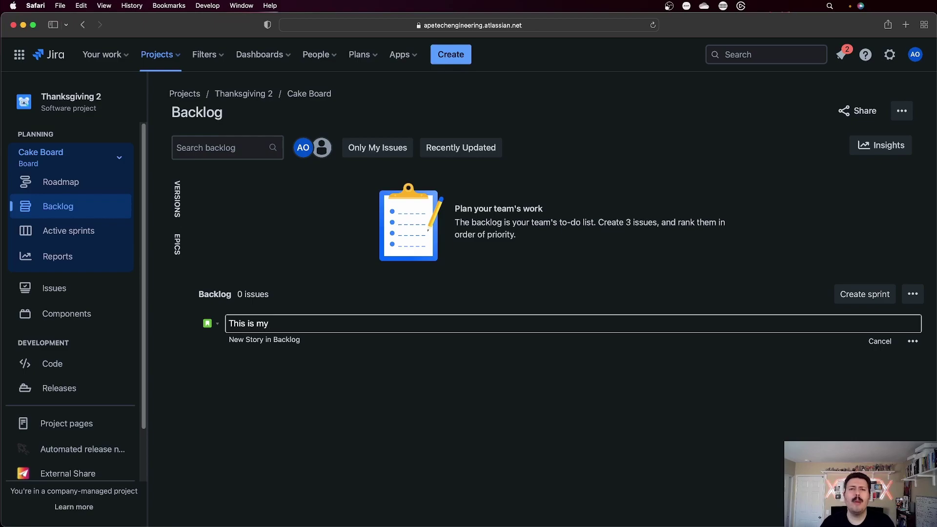
text( thre)
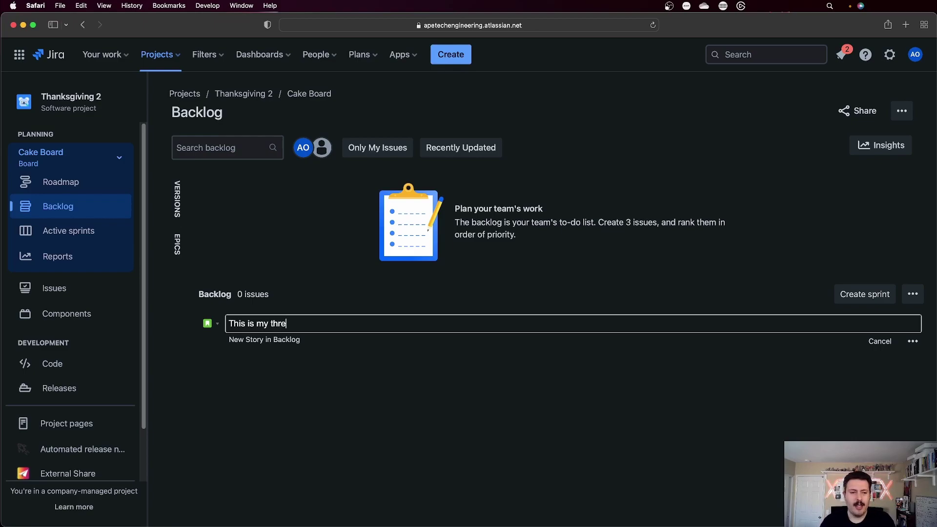
text(e leches)
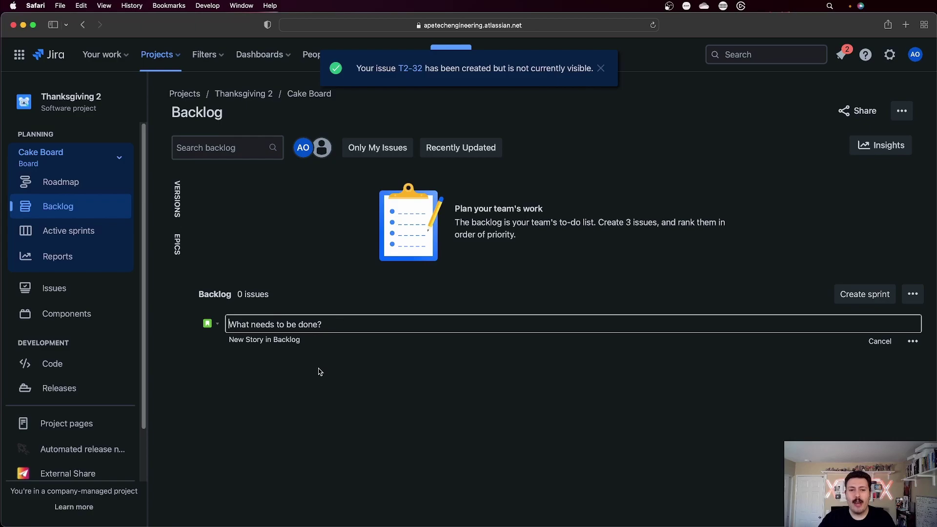
click(409, 69)
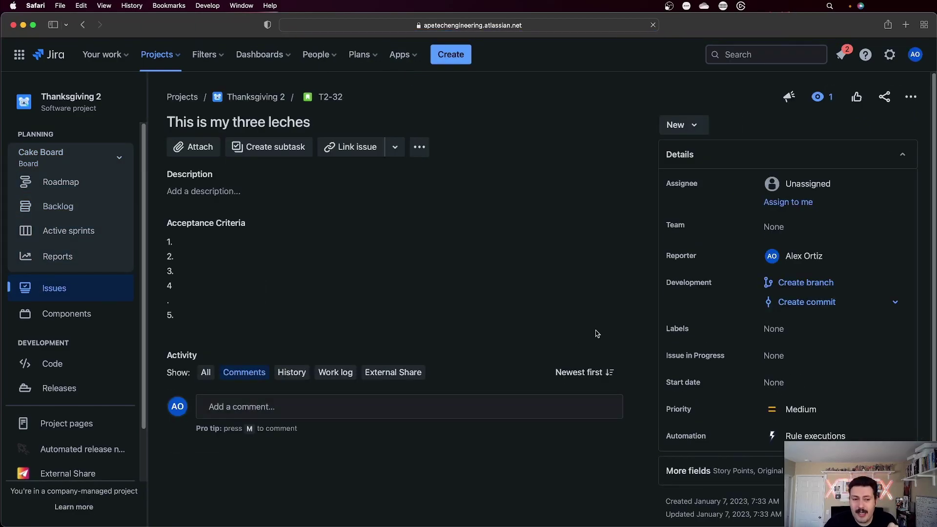
Expand T2-32's More fields, then go to the Thanksgiving 2 project settings
scroll(906, 307, down, 1)
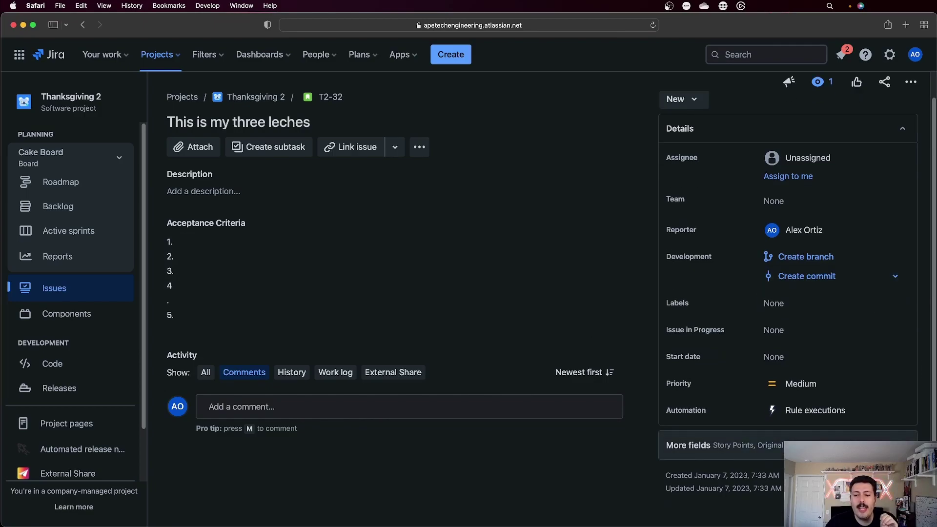
click(903, 444)
scroll(903, 444, down, 4)
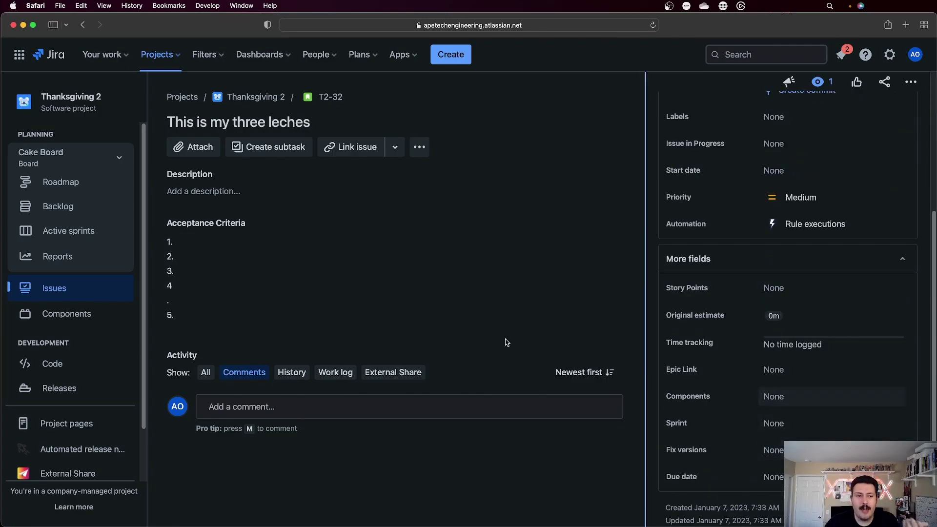
scroll(74, 347, down, 3)
click(72, 466)
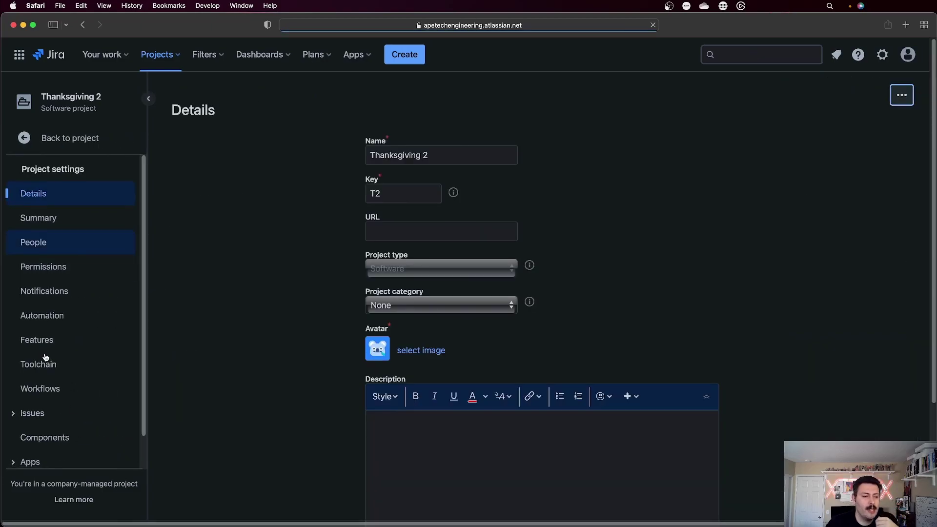
Open the T2: Scrum Default Issue Screen under the project's Issues > Screens settings
scroll(47, 386, down, 3)
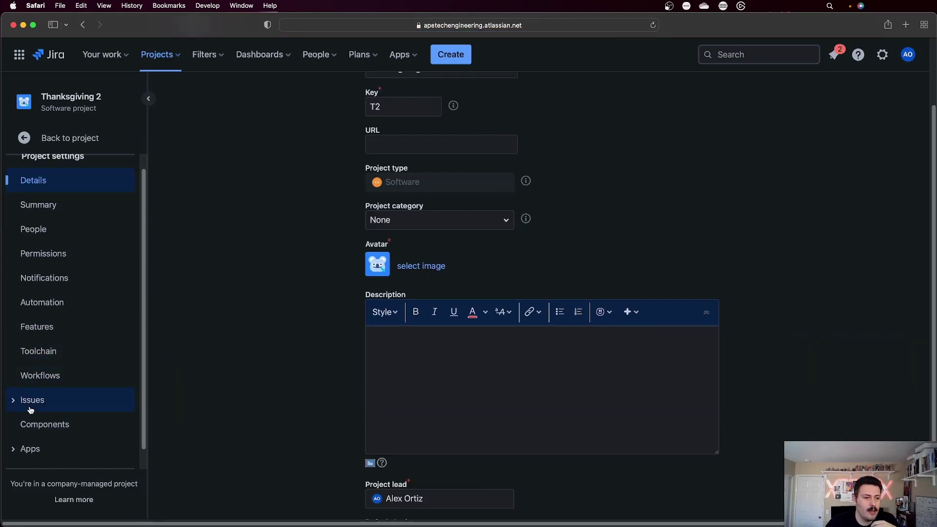
click(11, 405)
scroll(34, 421, down, 1)
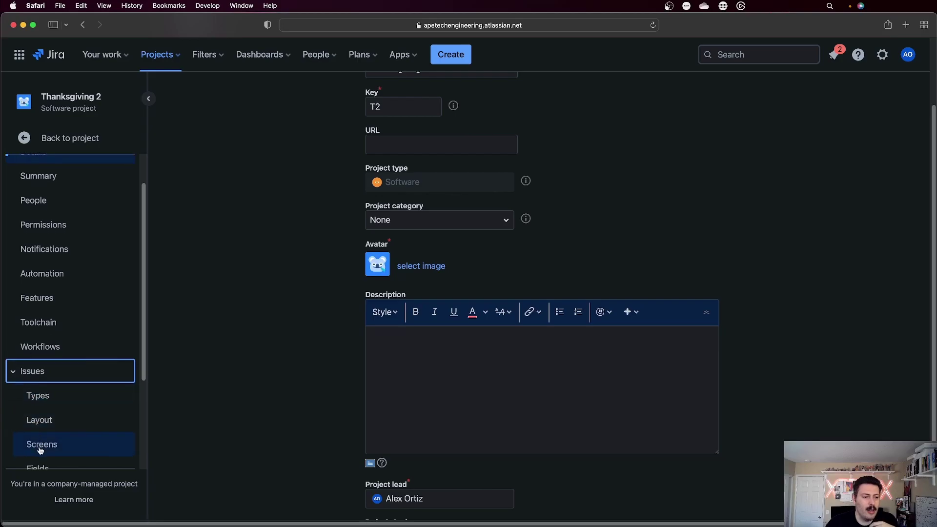
click(44, 444)
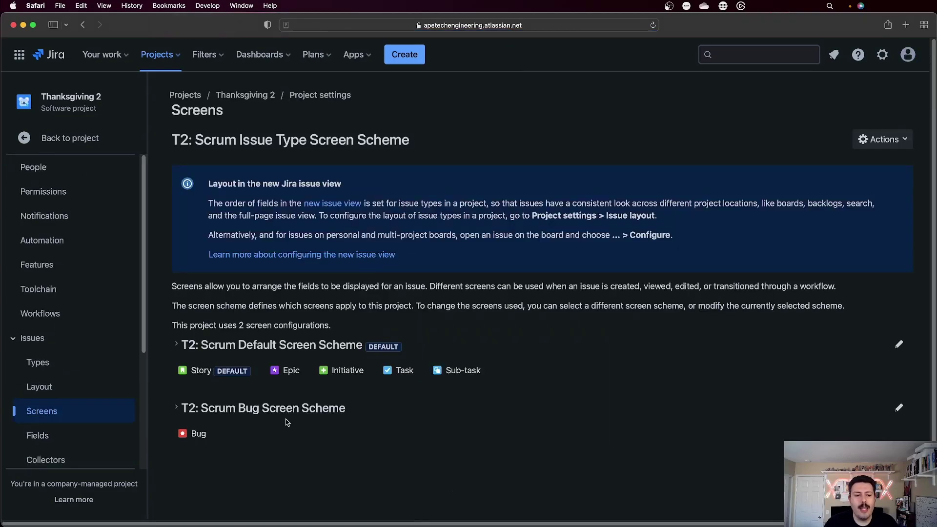
click(185, 348)
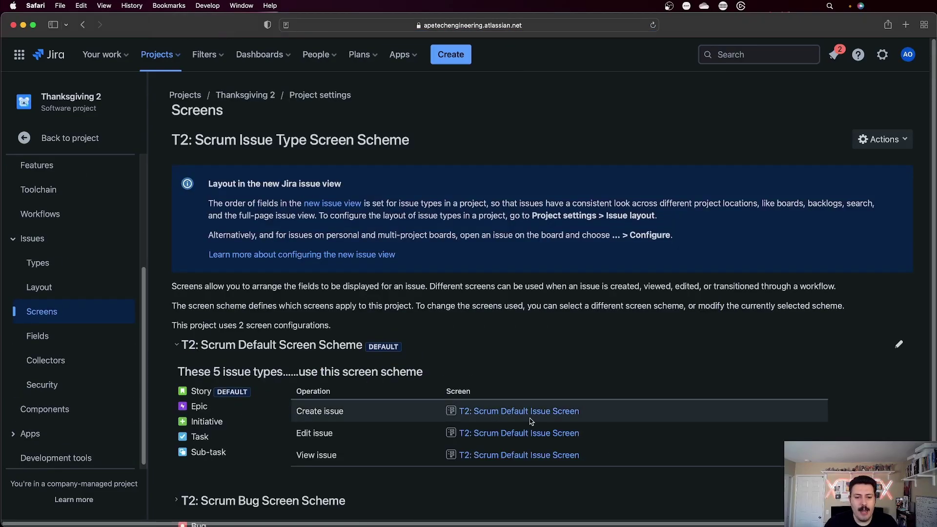
click(560, 416)
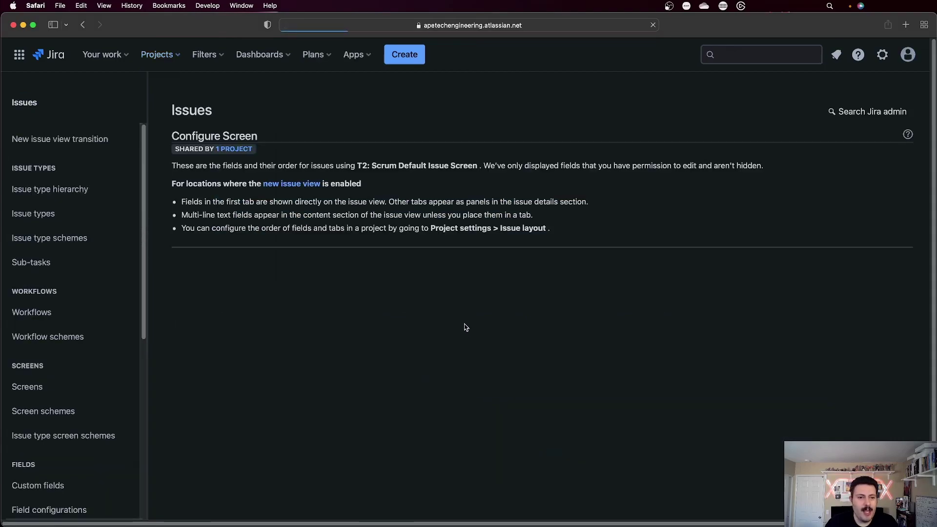
Add the Favorite dessert field to the default issue screen
scroll(340, 351, down, 10)
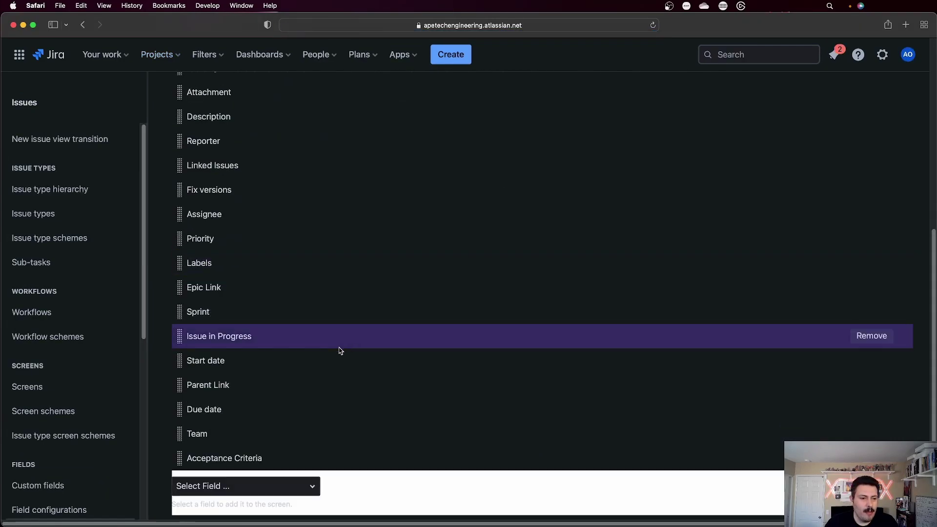
click(264, 484)
text(dessert)
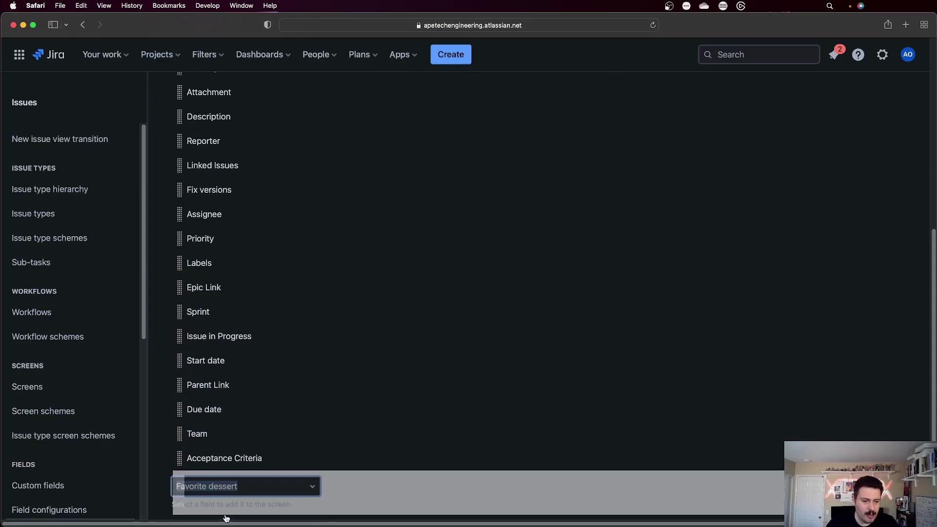
click(224, 512)
scroll(378, 338, up, 6)
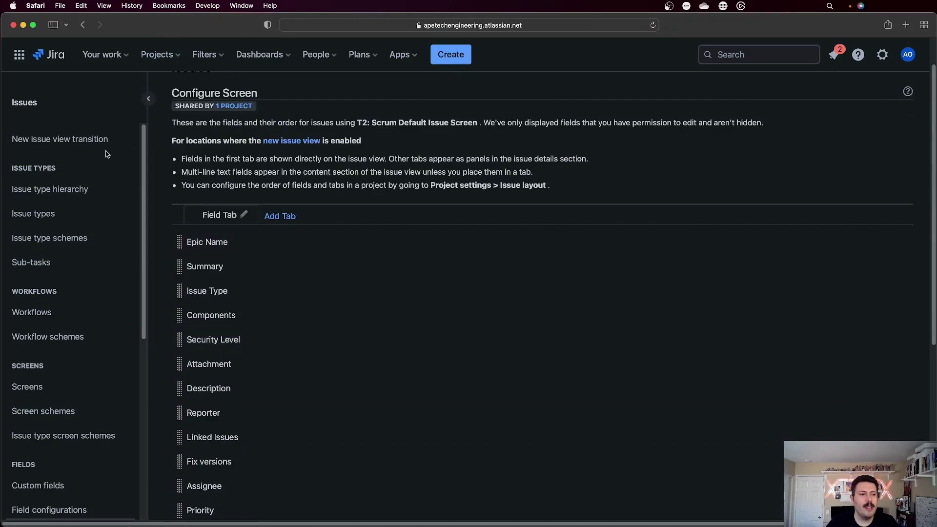
click(159, 54)
In Thanksgiving 2, open the three leches issue T2-32 from the issue list
click(226, 122)
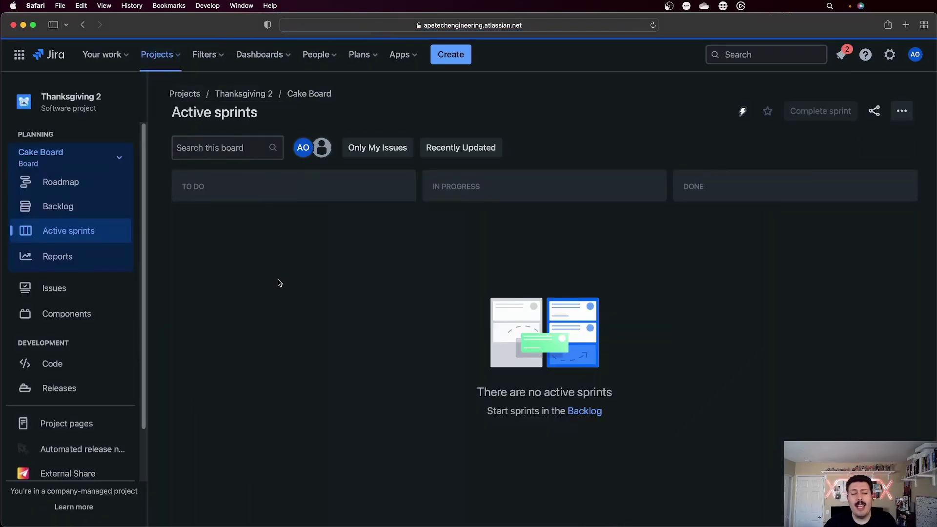
click(68, 208)
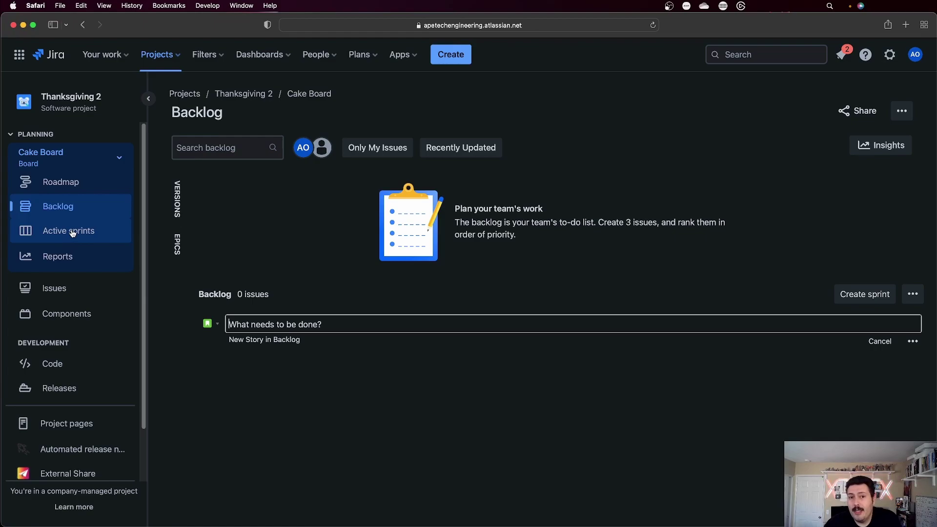
click(54, 288)
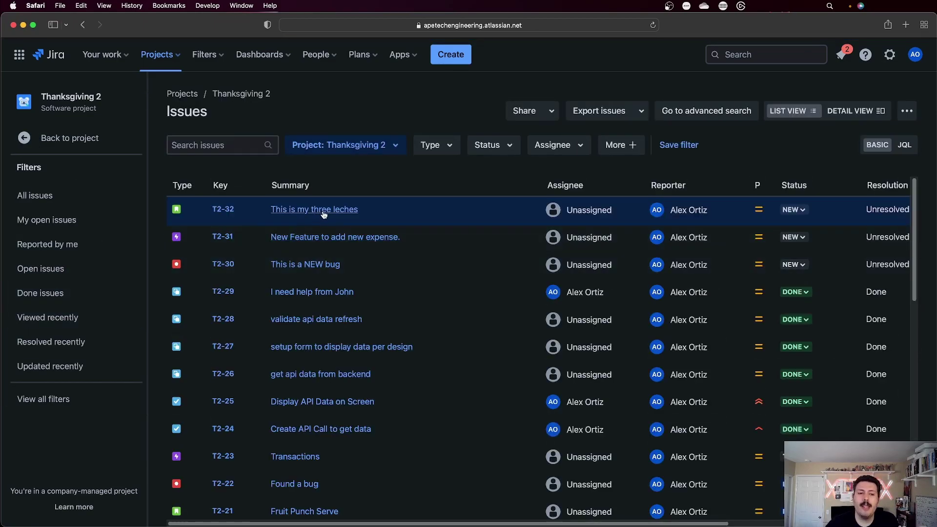
click(323, 210)
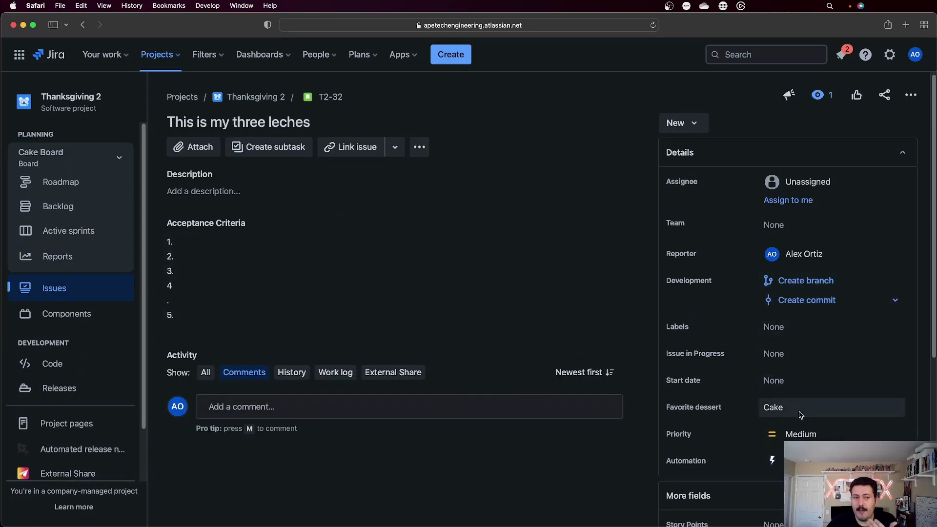
Return to the Cake Board backlog, discard the empty new story, and reload the page
click(68, 214)
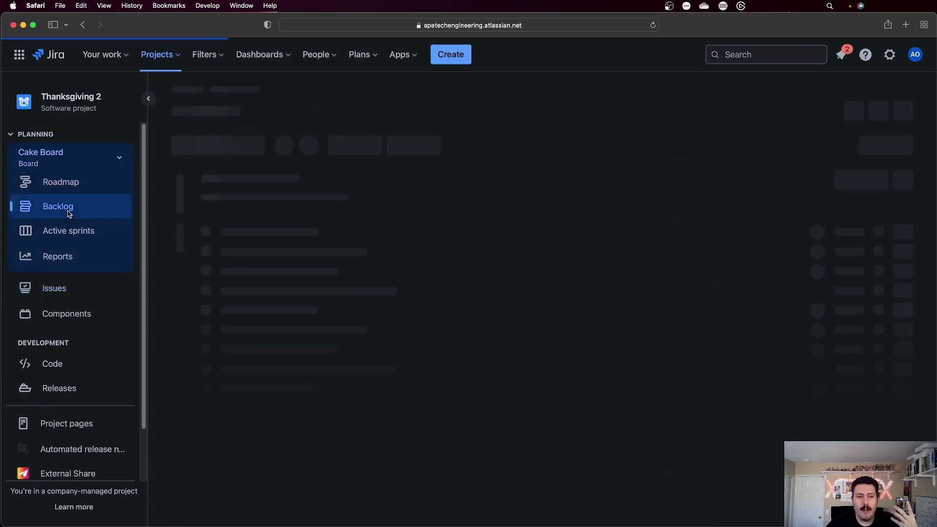
click(372, 417)
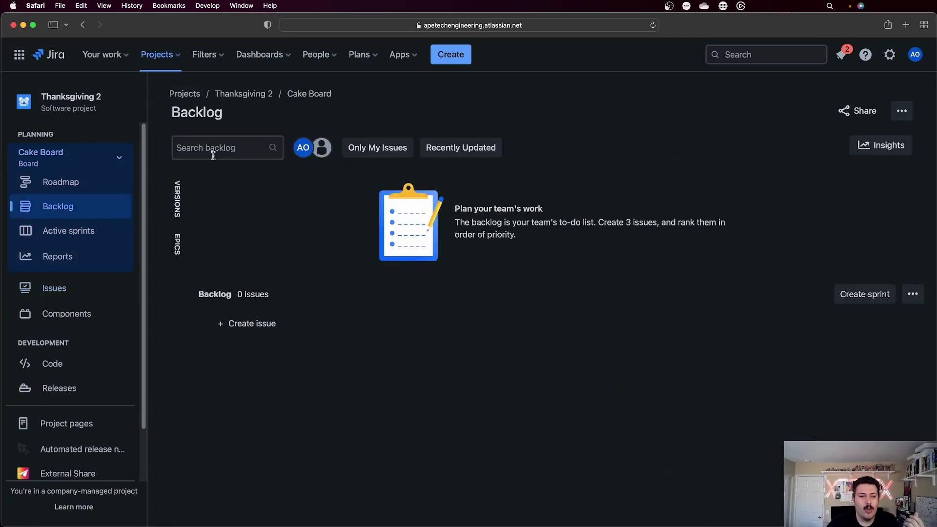
click(657, 25)
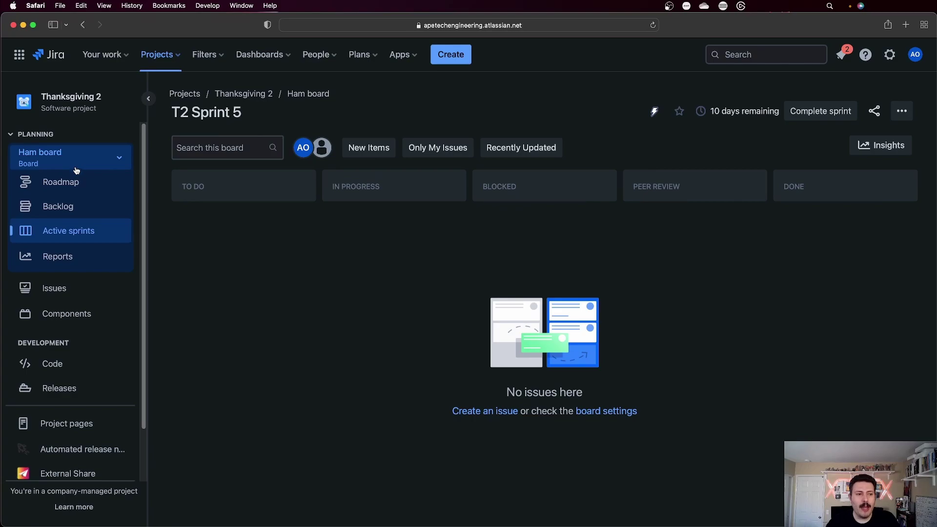
Confirm the Ham board settings filter query includes Favorite dessert = Candy
click(46, 207)
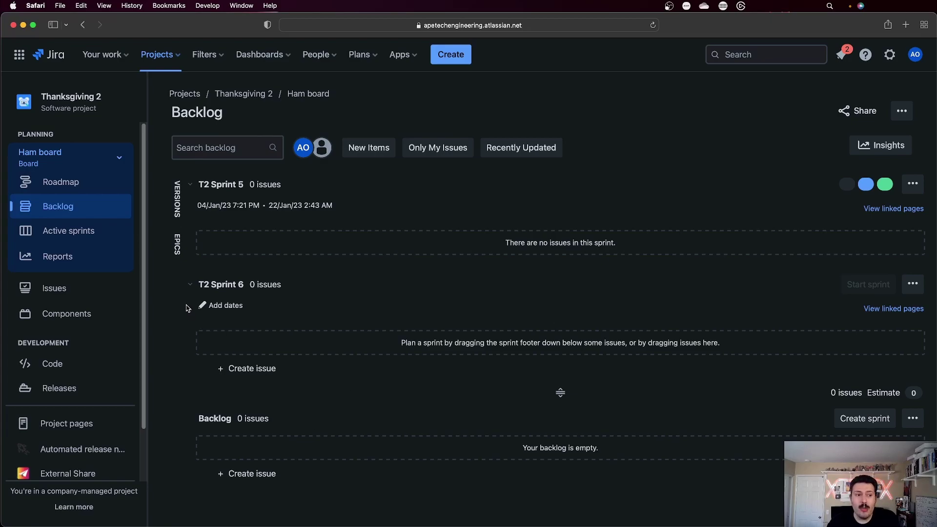
click(902, 111)
click(871, 136)
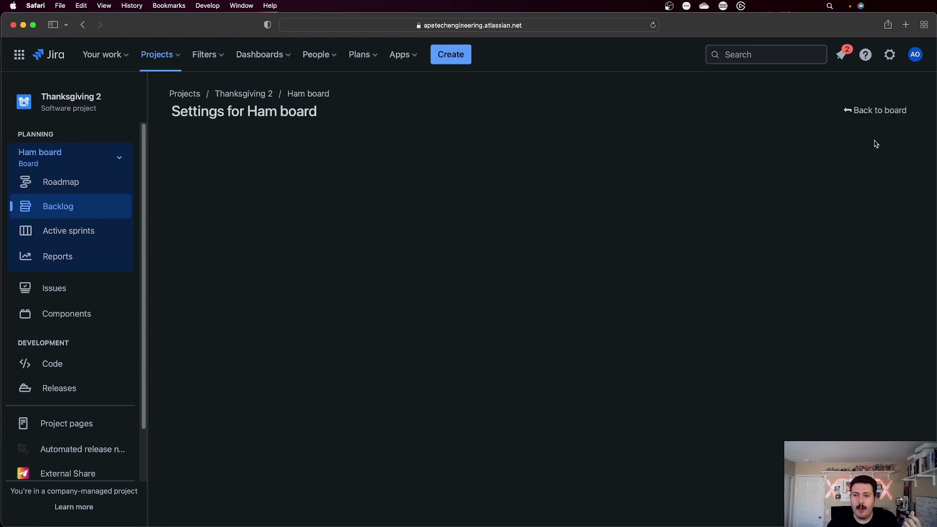
scroll(409, 346, down, 5)
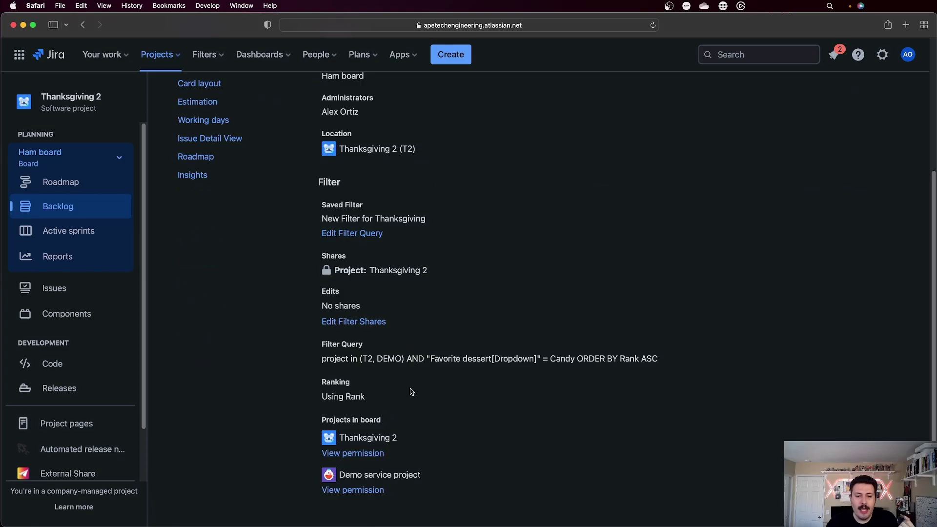
drag(453, 360, 563, 357)
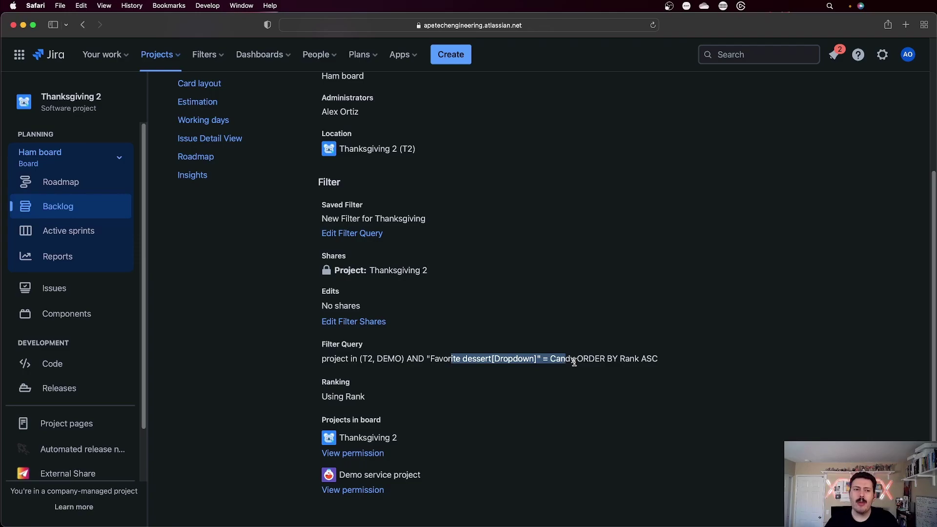
click(83, 160)
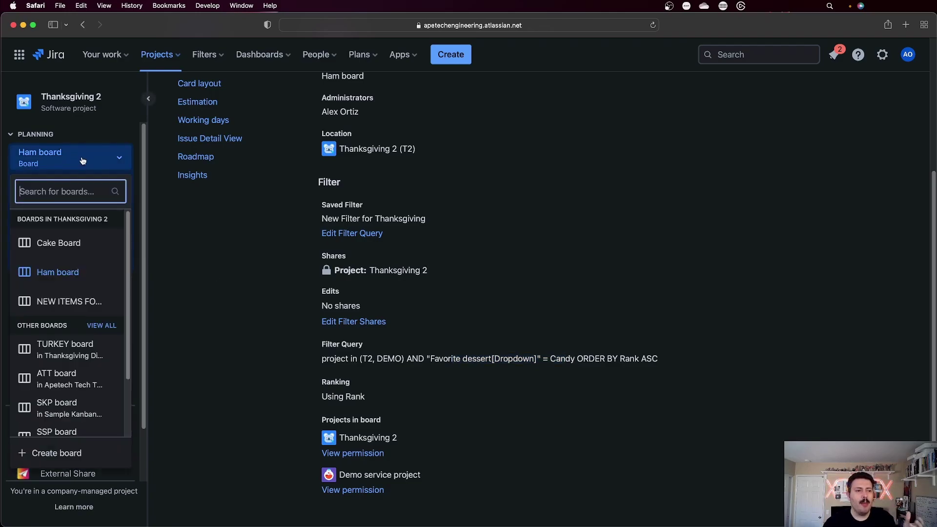
Select Cake Board from the Thanksgiving 2 board switcher
click(76, 241)
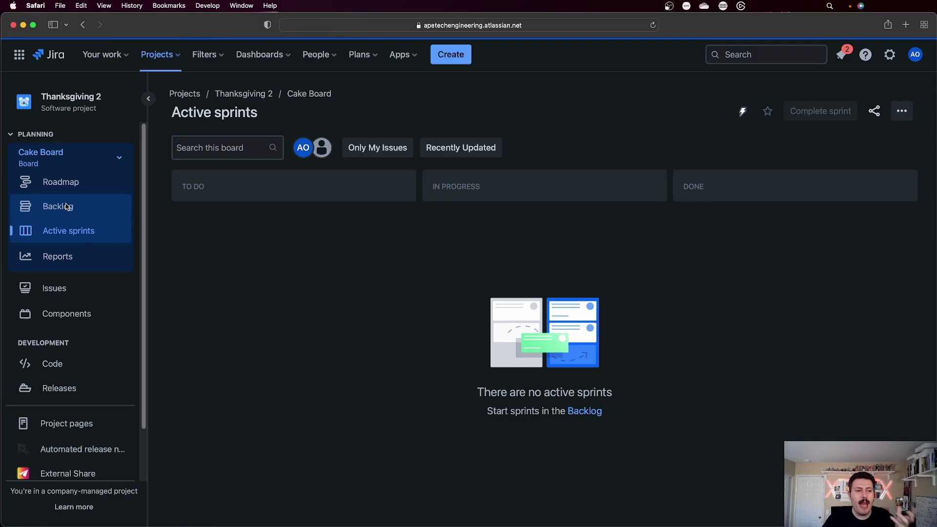